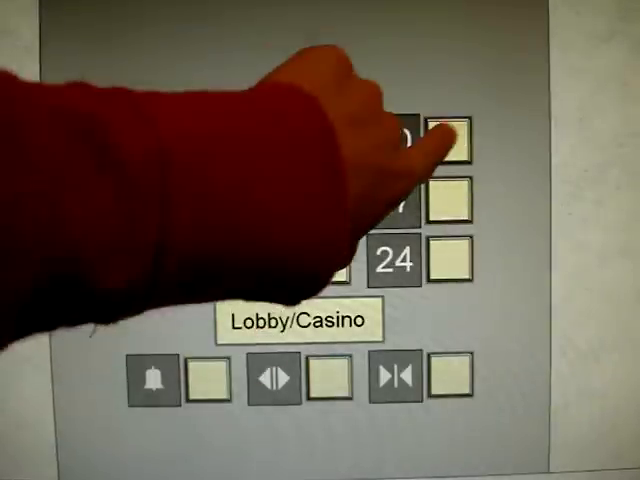
click(449, 142)
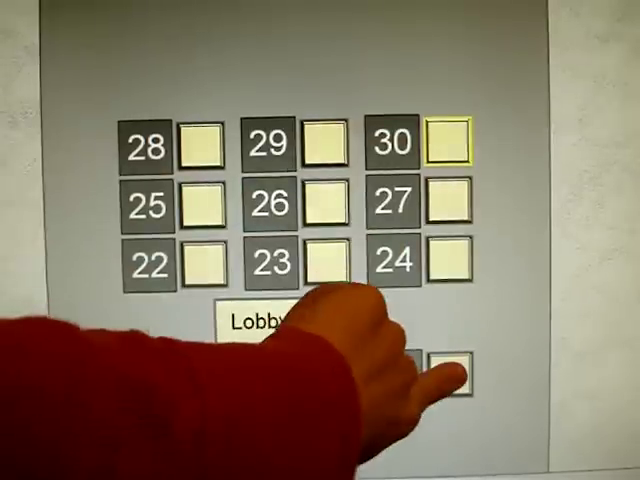